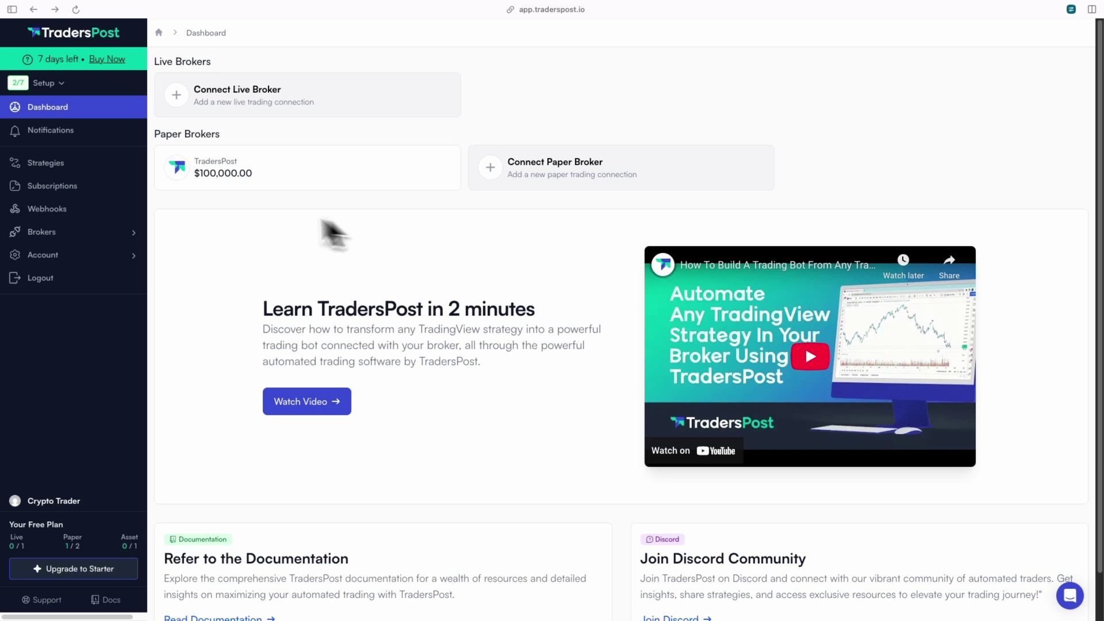
- Create a new Futures strategy named My New Strategy
left_click(77, 165)
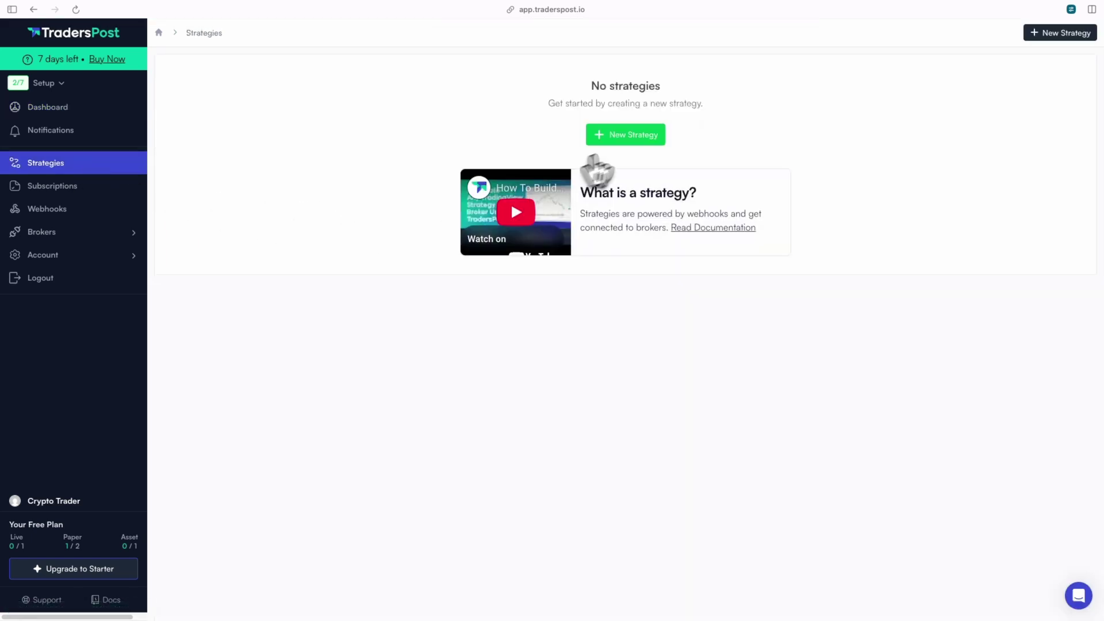
left_click(625, 135)
type("My New Strategy")
left_click(246, 235)
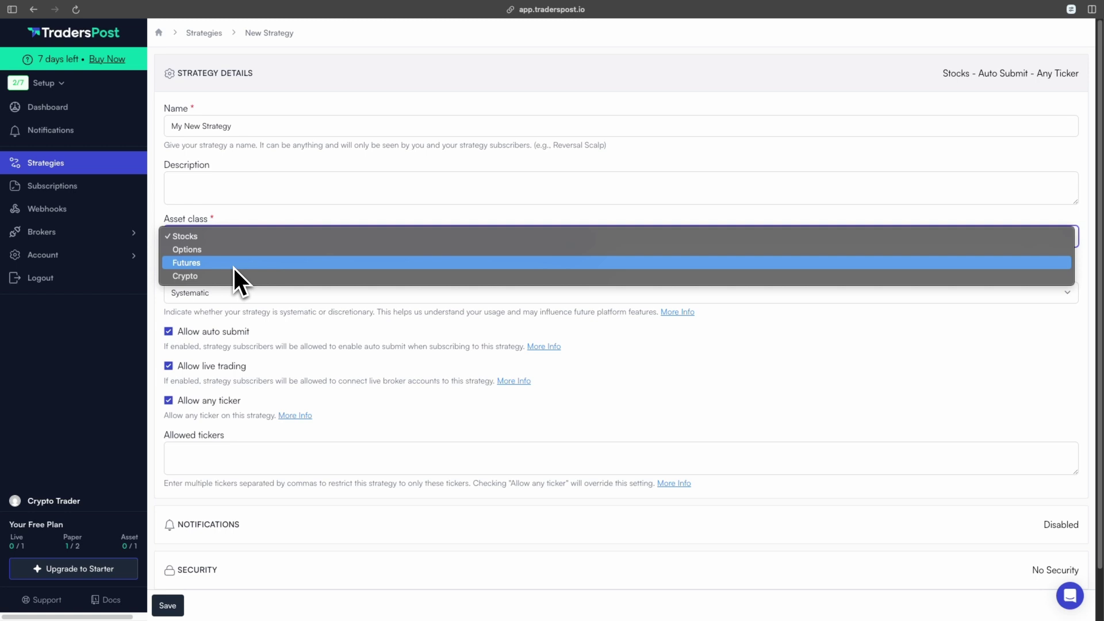
left_click(234, 264)
scroll(159, 310, "down", 1)
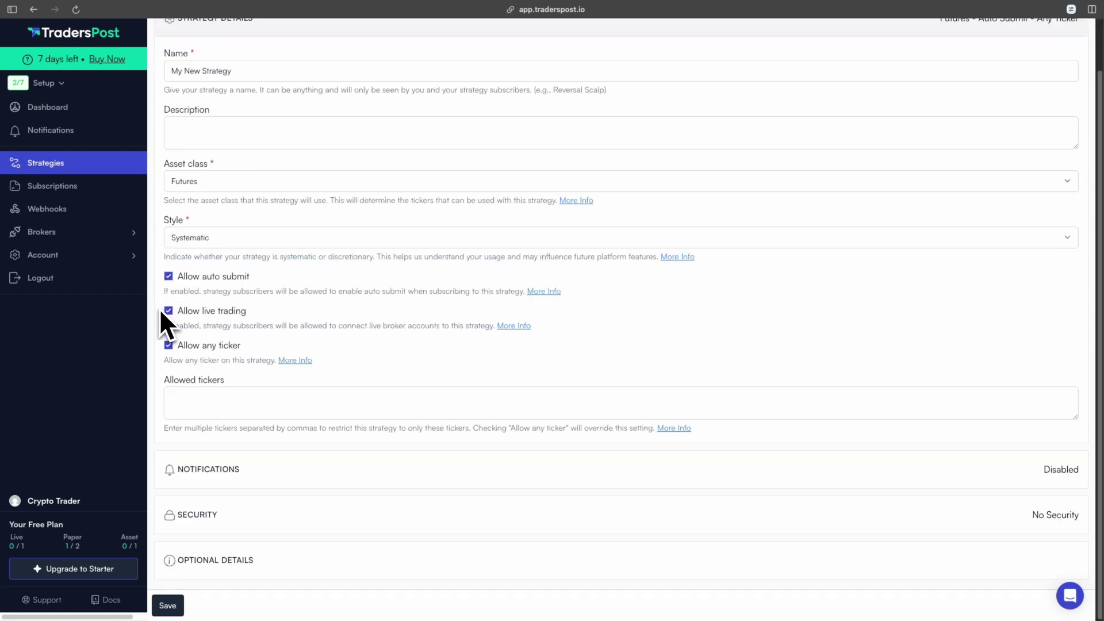
left_click(170, 605)
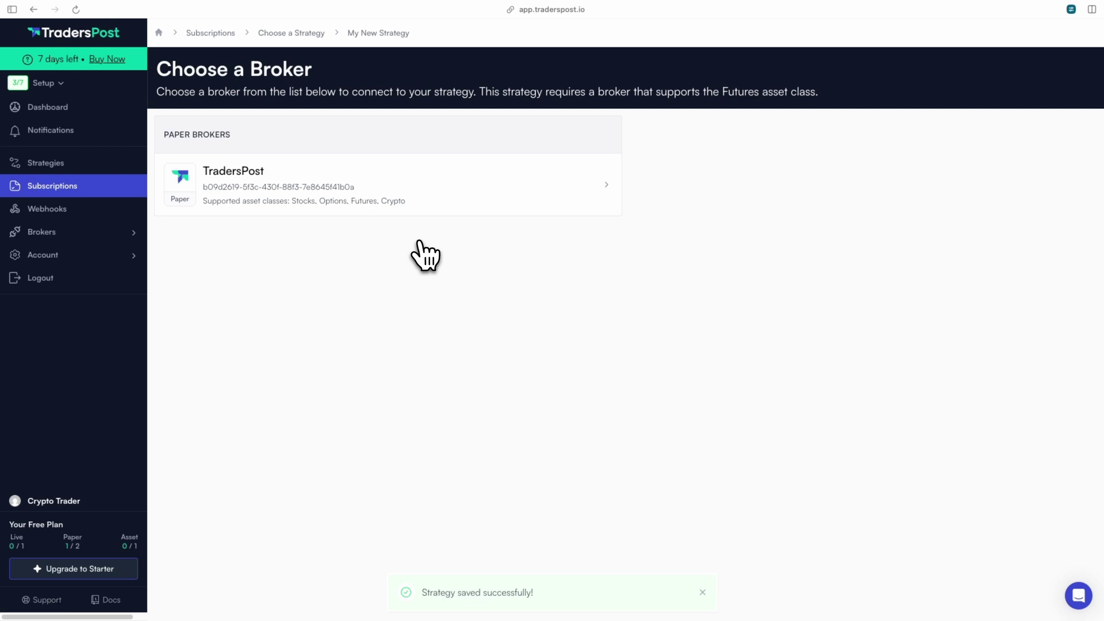
- Subscribe with the TradersPost paper broker, with auto submit on and both sides allowed
left_click(435, 189)
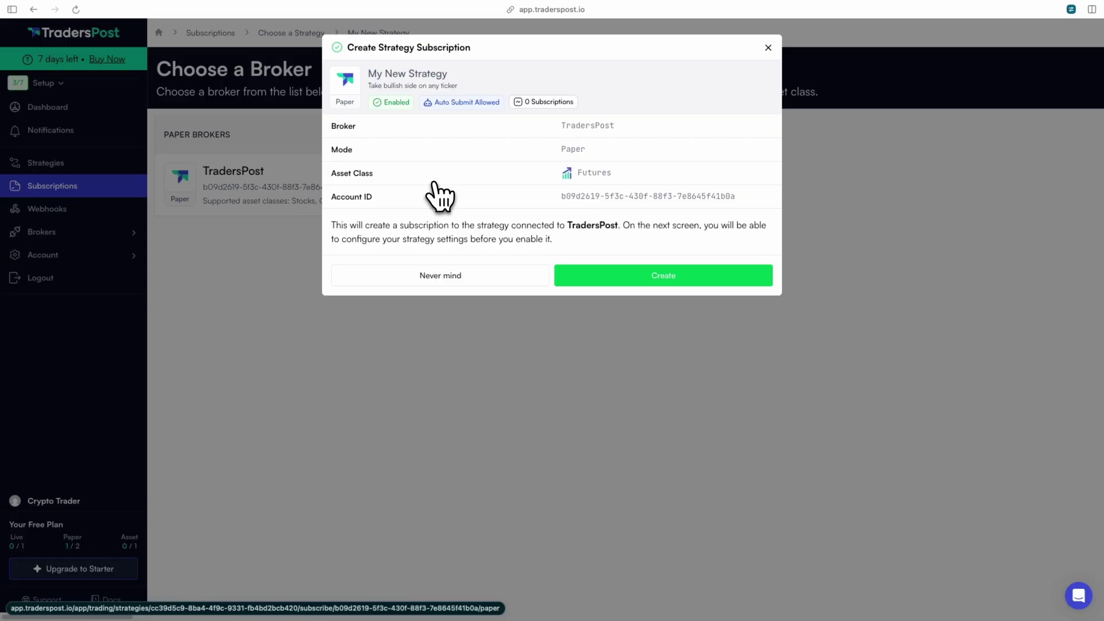
left_click(649, 279)
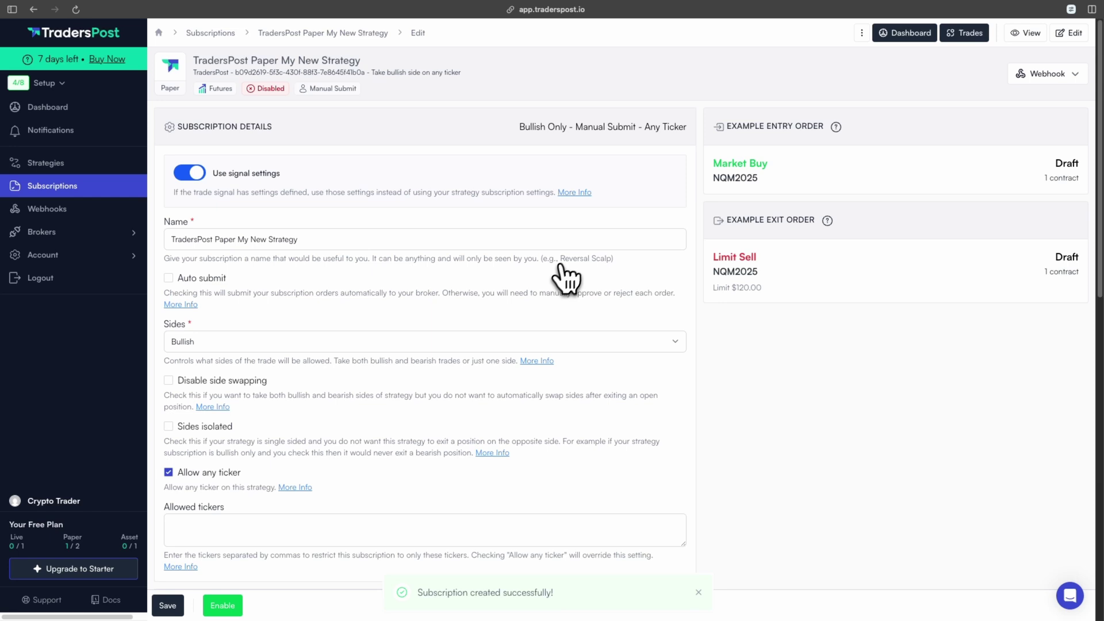
left_click(239, 241)
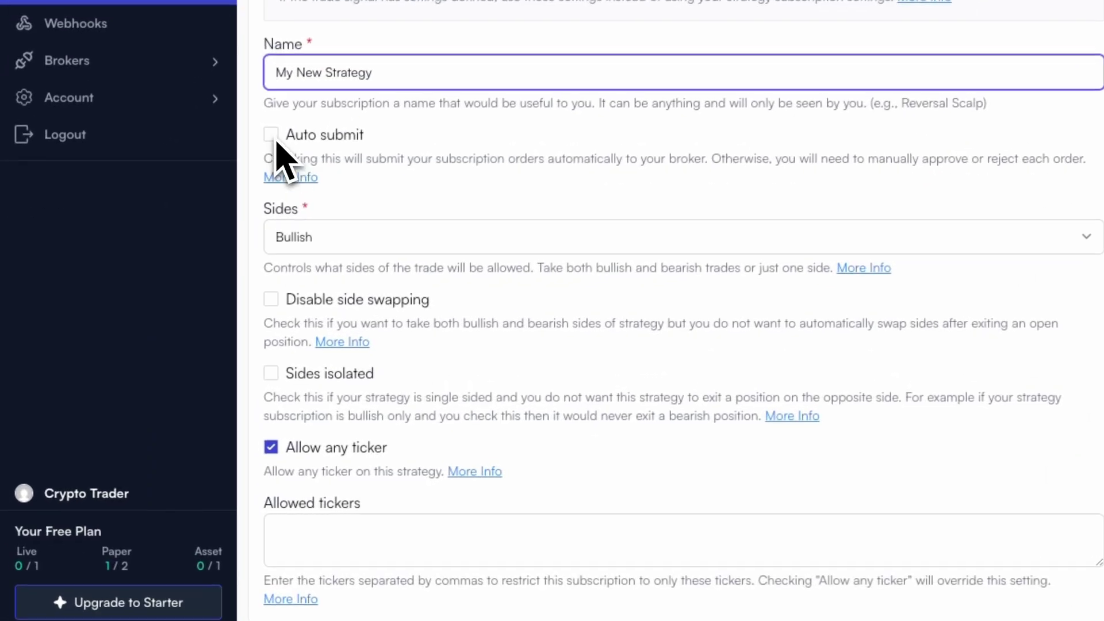
left_click(169, 279)
scroll(412, 234, "down", 2)
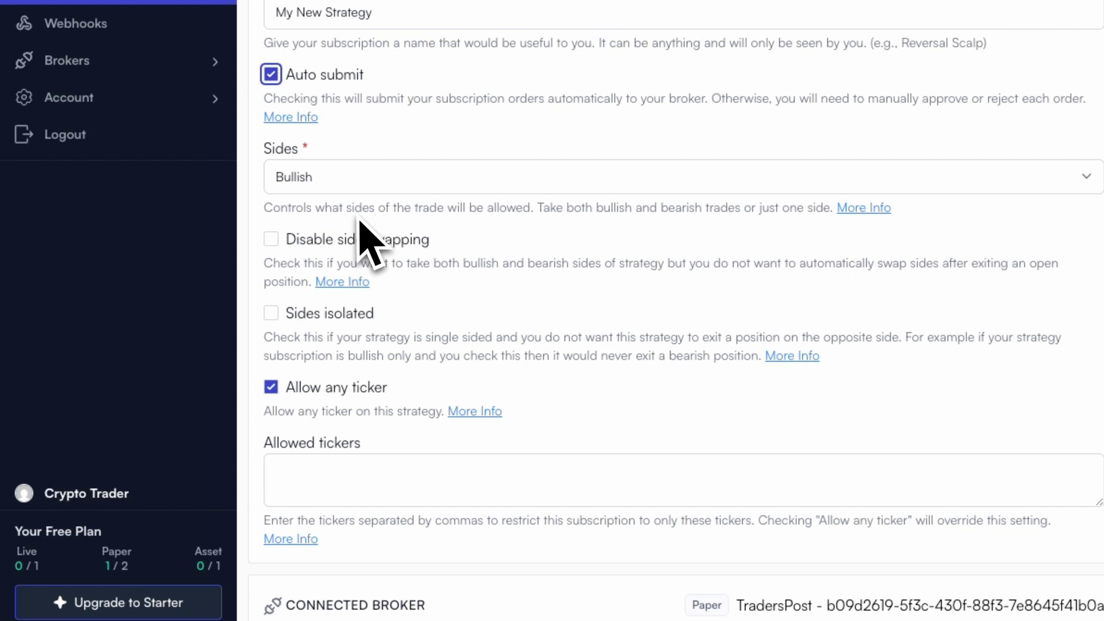
left_click(359, 183)
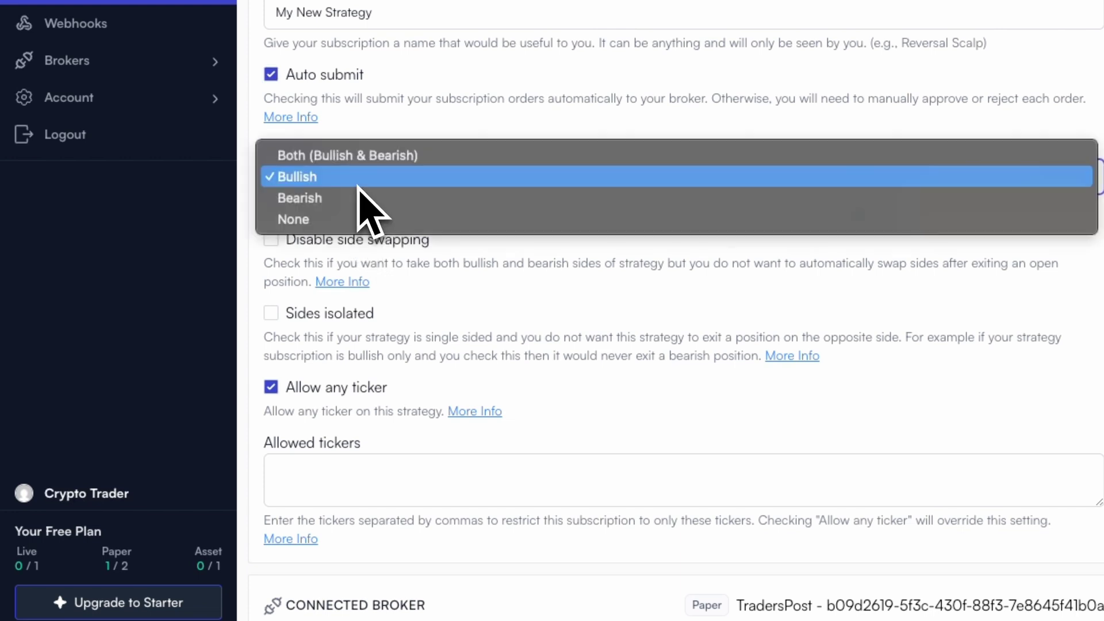
left_click(372, 160)
scroll(414, 293, "down", 3)
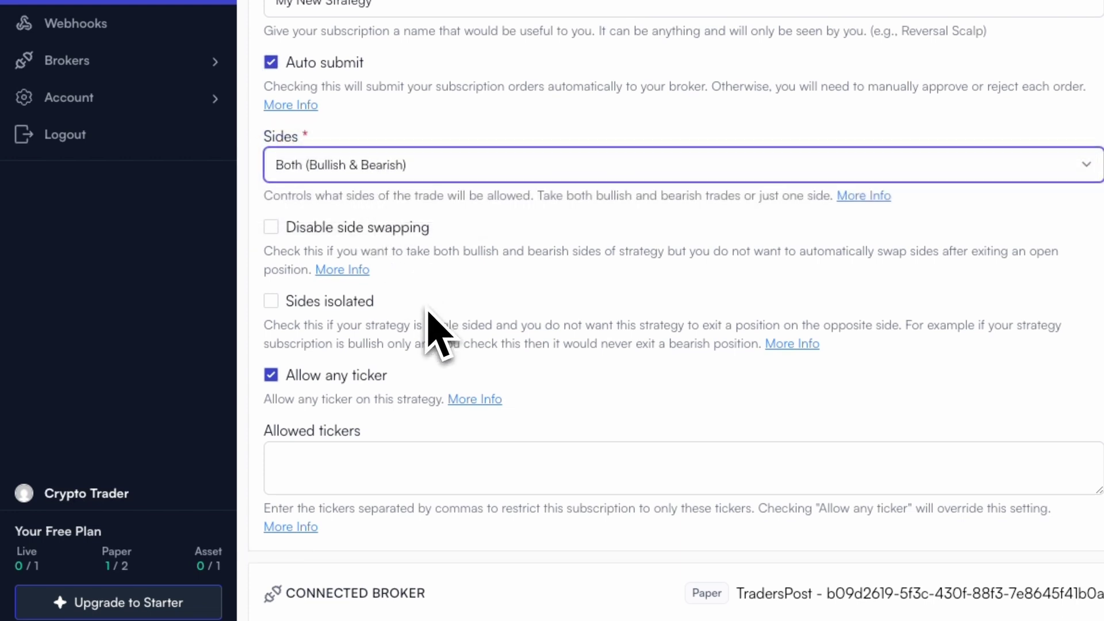
left_click(192, 597)
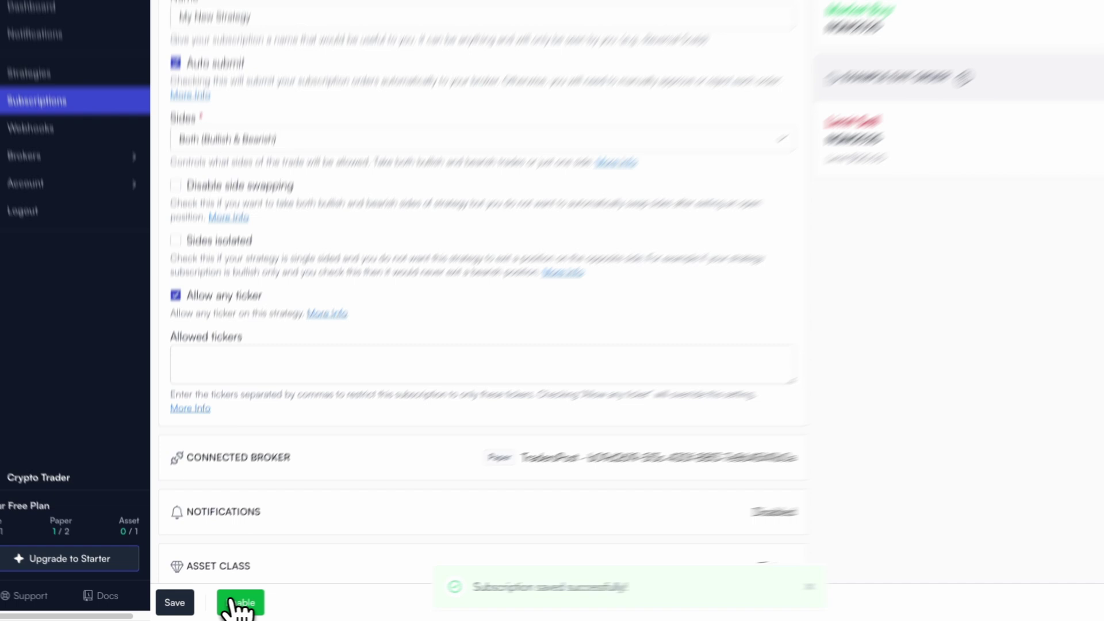
- Agree to the Futures authorization and terms, then enable the My New Strategy subscription
left_click(238, 606)
scroll(297, 500, "down", 5)
scroll(297, 492, "down", 10)
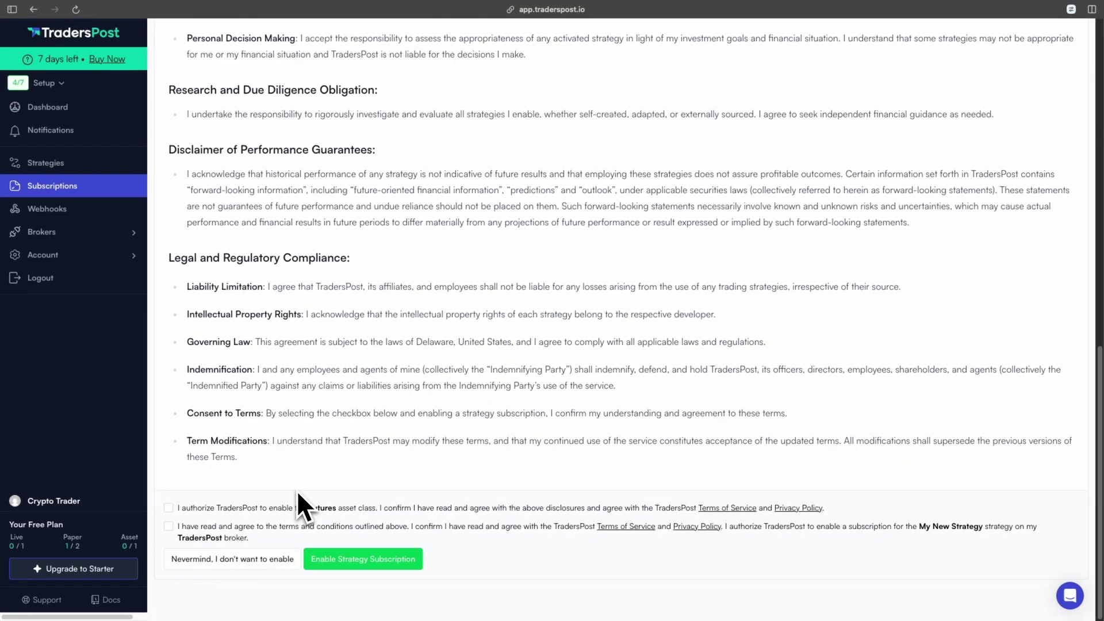
left_click(199, 511)
left_click(200, 531)
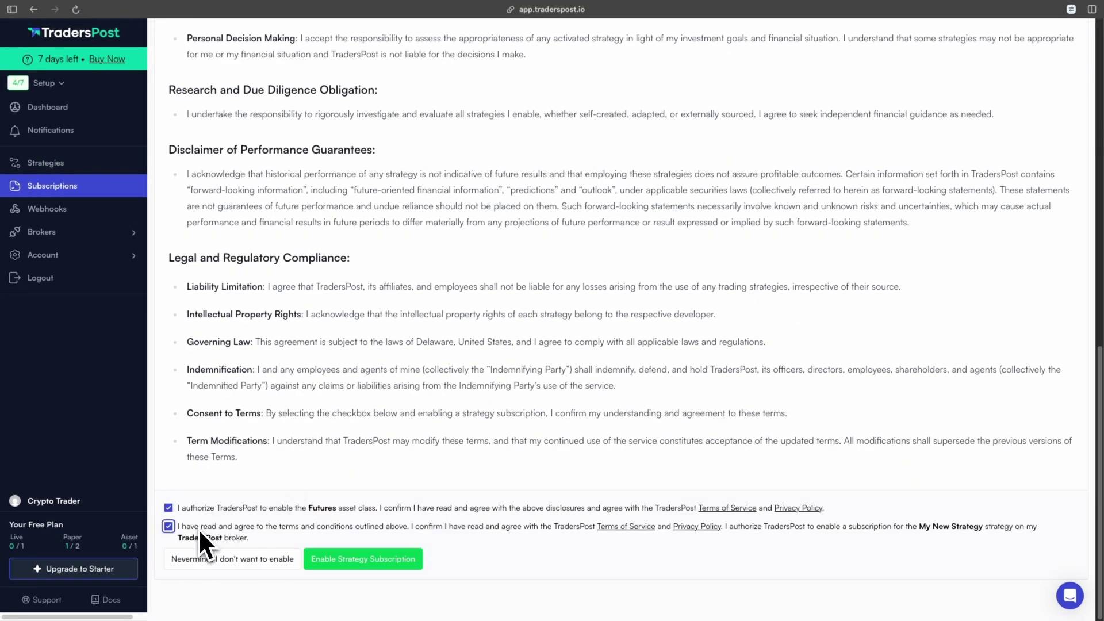
left_click(323, 562)
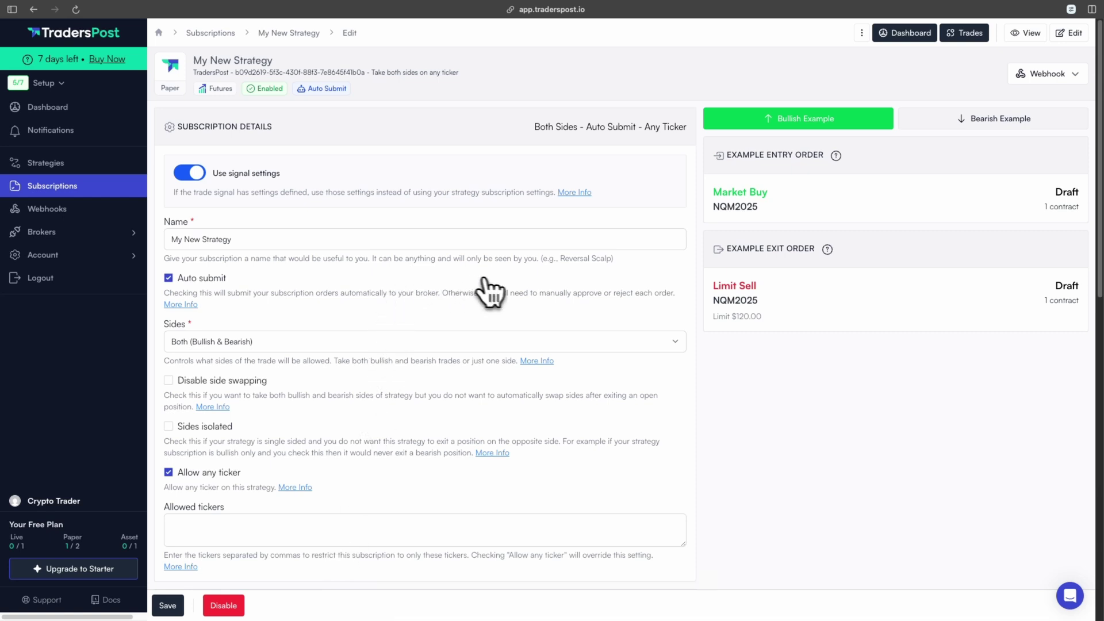
- Add Momentum Strategy to the NQ1! chart and collapse the Strategy Tester panel
left_click(69, 184)
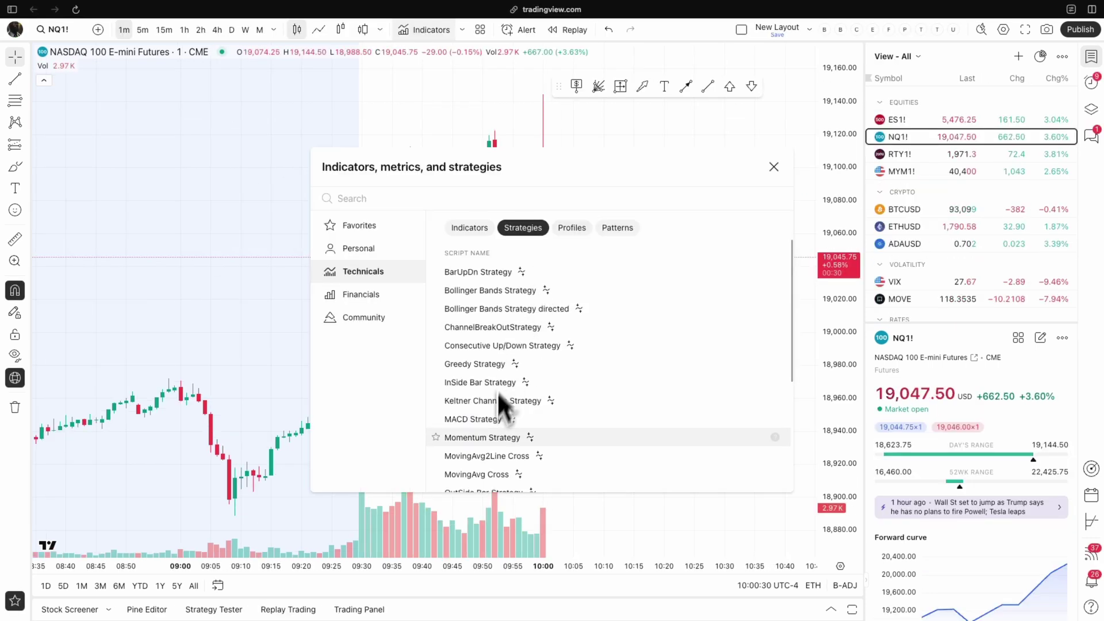
left_click(495, 438)
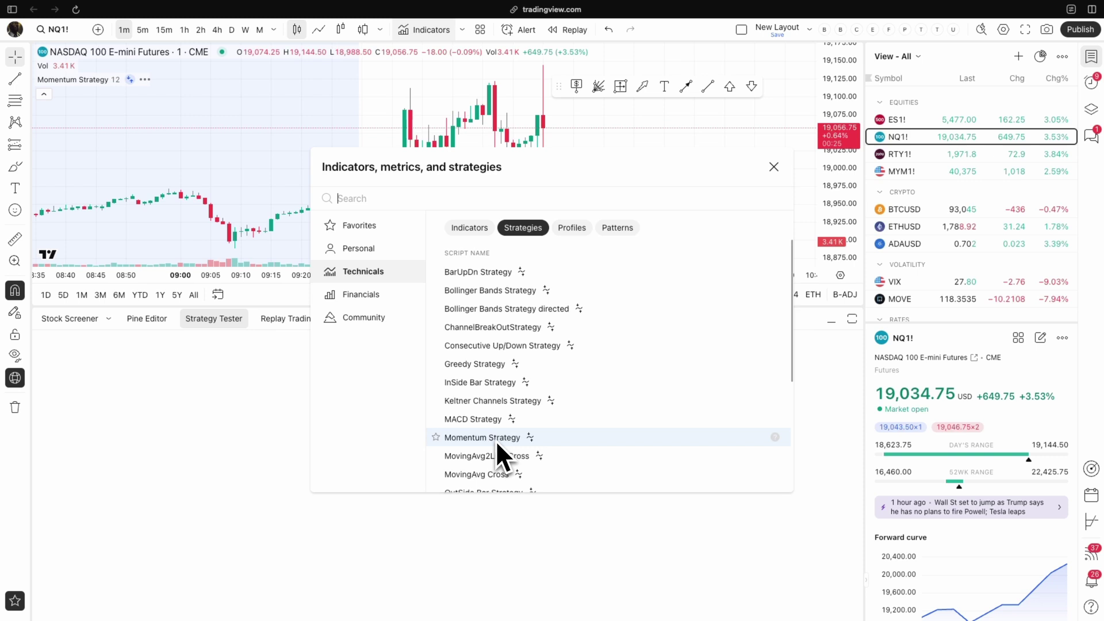
key("Escape")
left_click(831, 320)
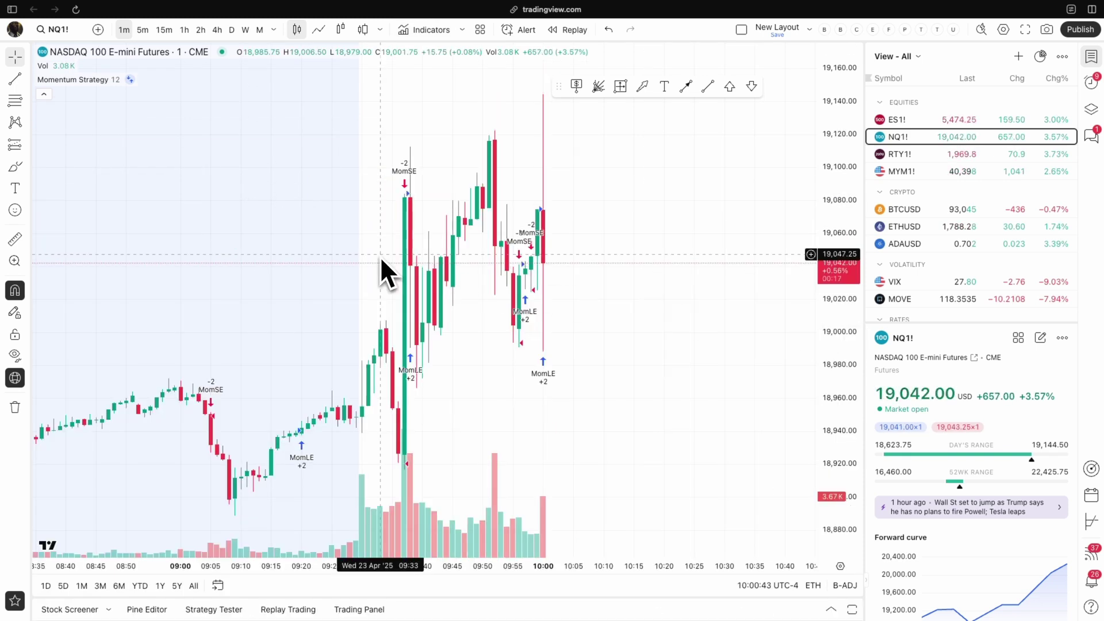
- Start an NQ1! alert on Momentum Strategy (12) and return to the TradersPost subscription page
left_click(530, 34)
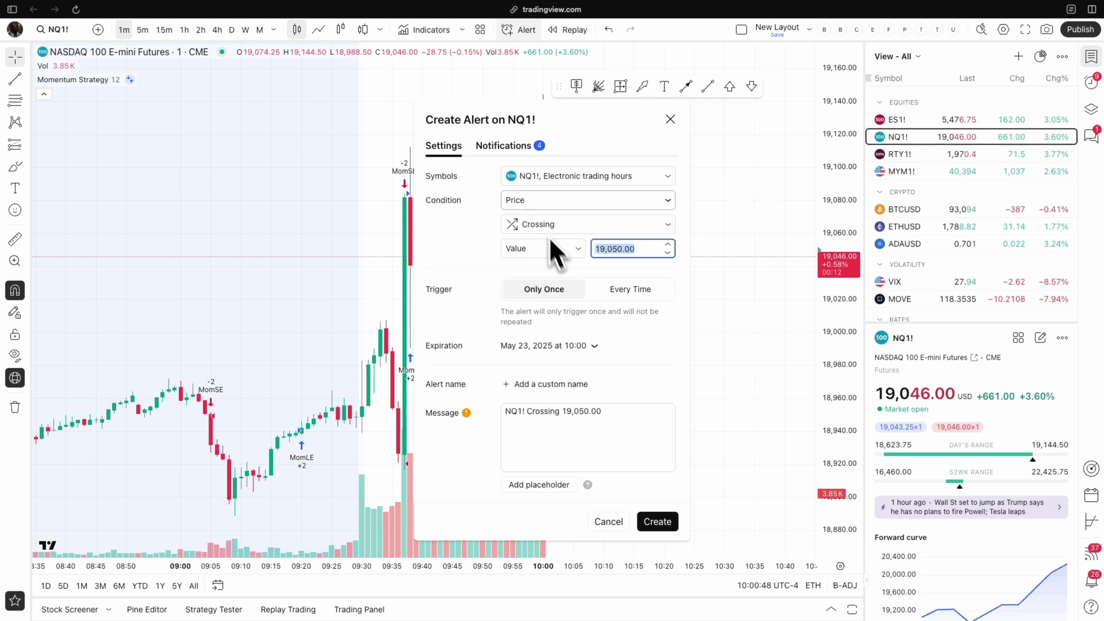
left_click(534, 202)
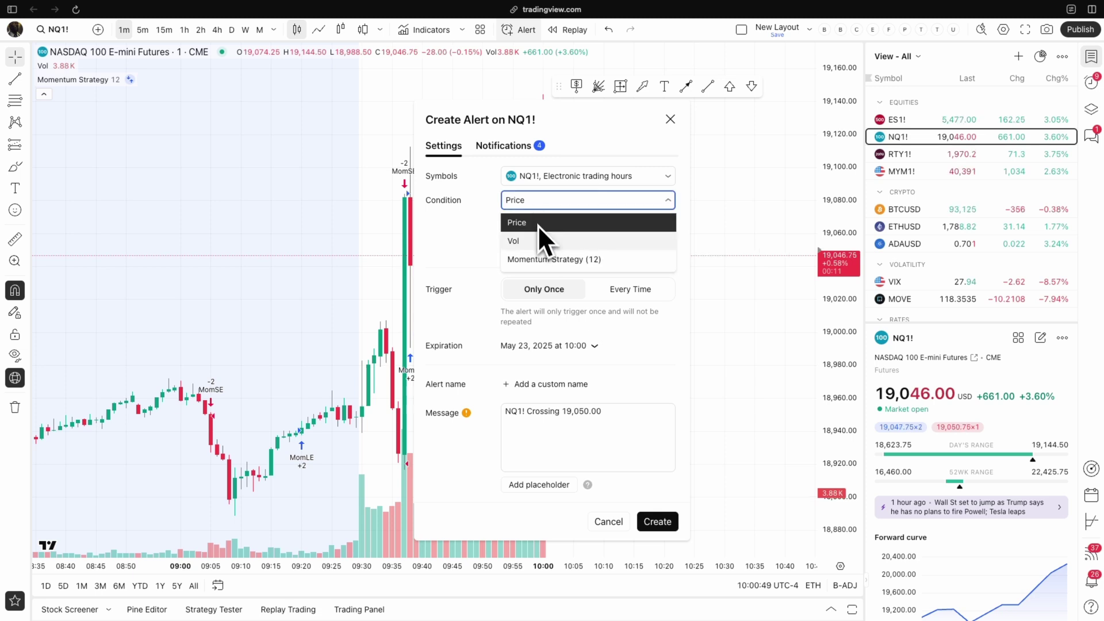
left_click(534, 260)
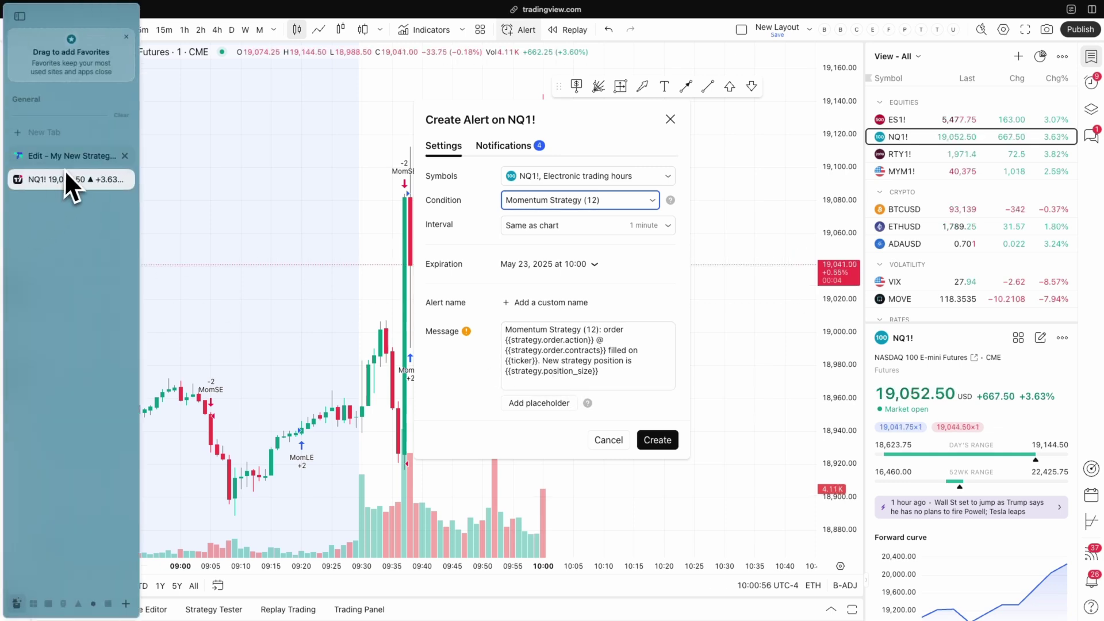
left_click(66, 163)
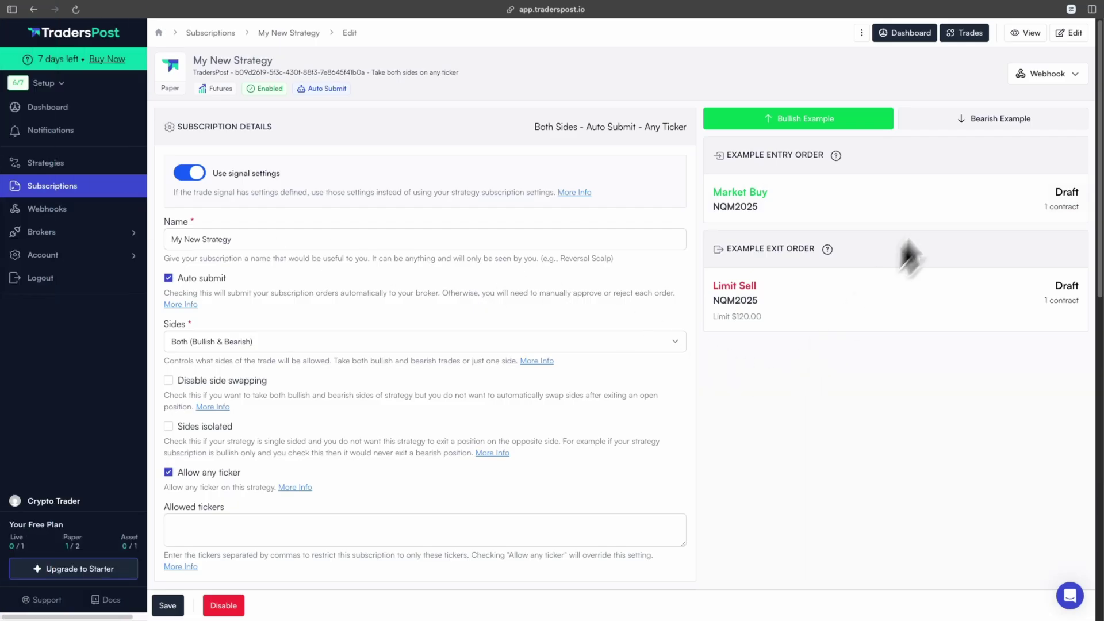
- Show My New Strategy's webhook URL and example alert payloads
left_click(1046, 75)
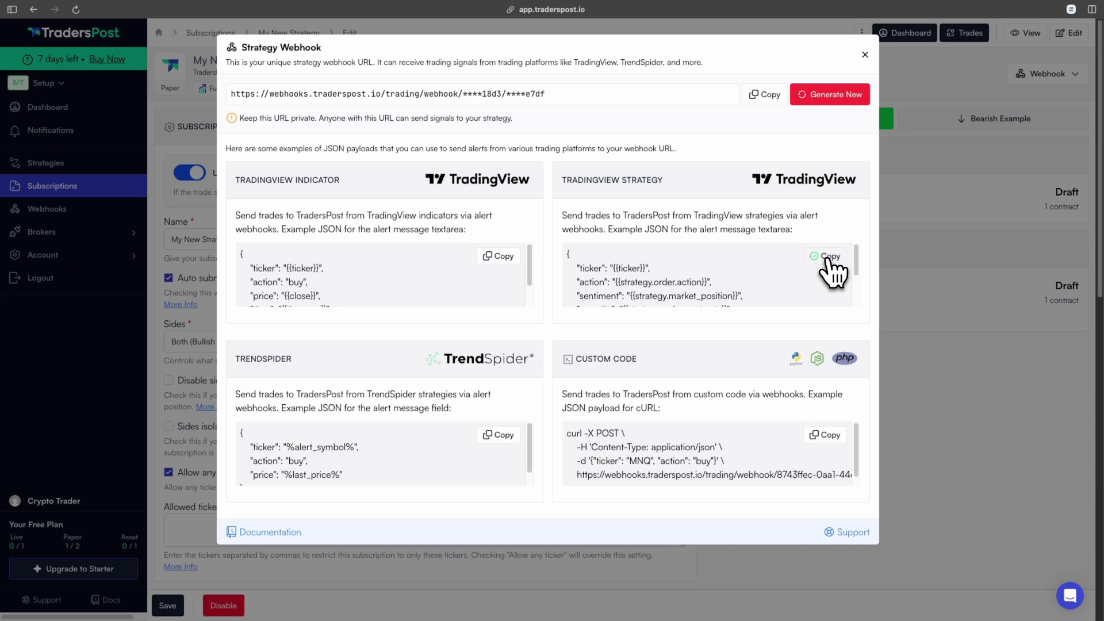
- Replace the NQ1! alert's default message with the pasted TradersPost JSON payload
left_click(51, 181)
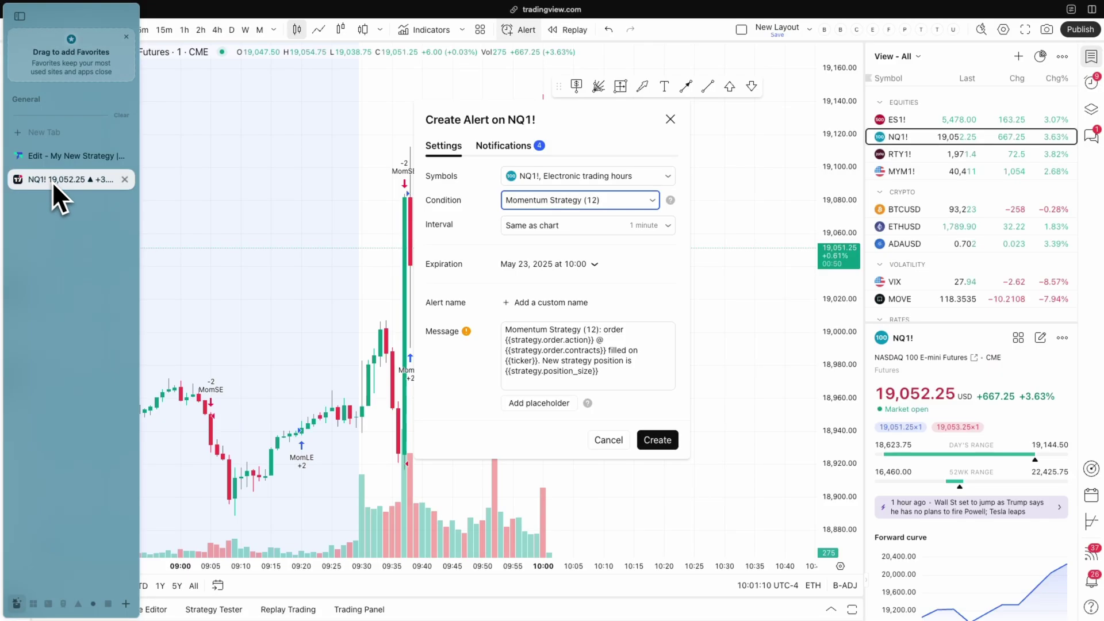
triple_click(559, 367)
key("BackSpace")
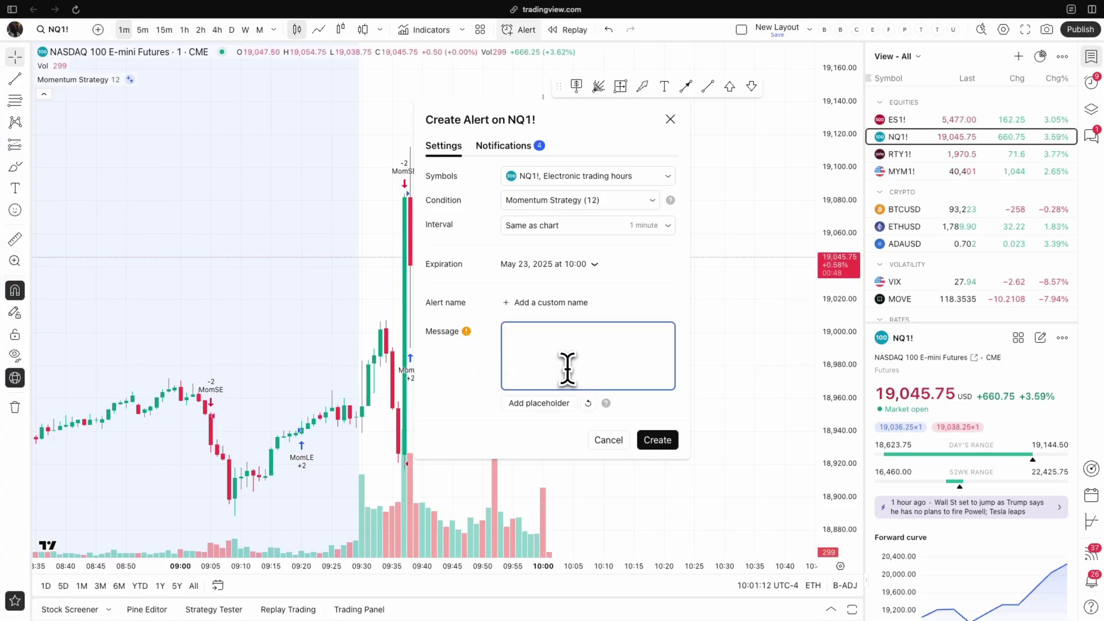
key("ctrl+v")
scroll(601, 371, "up", 3)
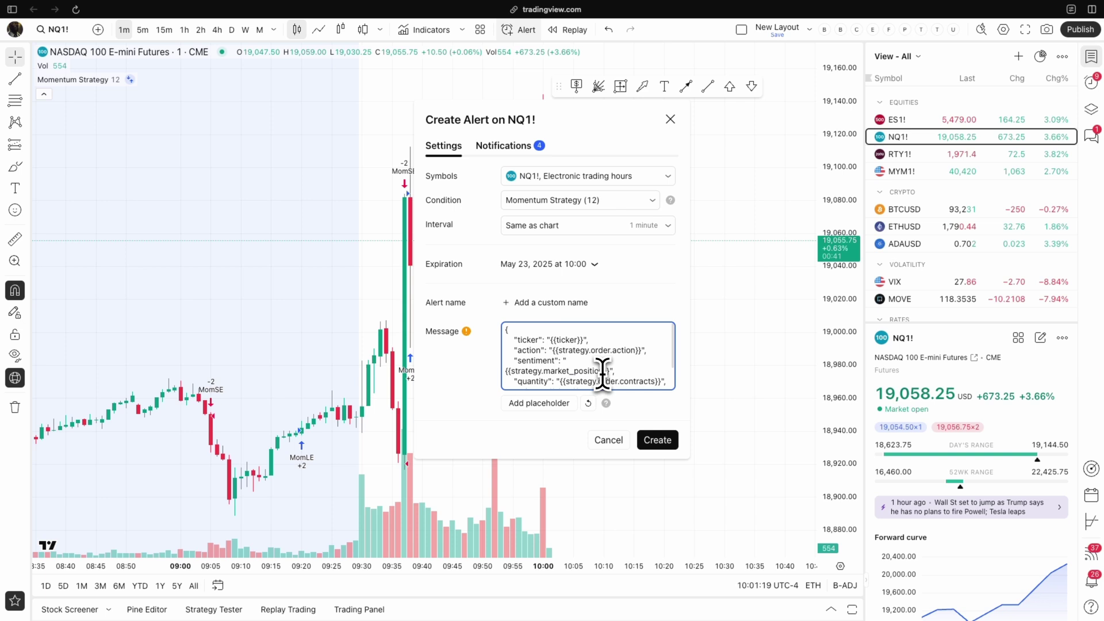
left_click_drag(550, 340, 566, 339)
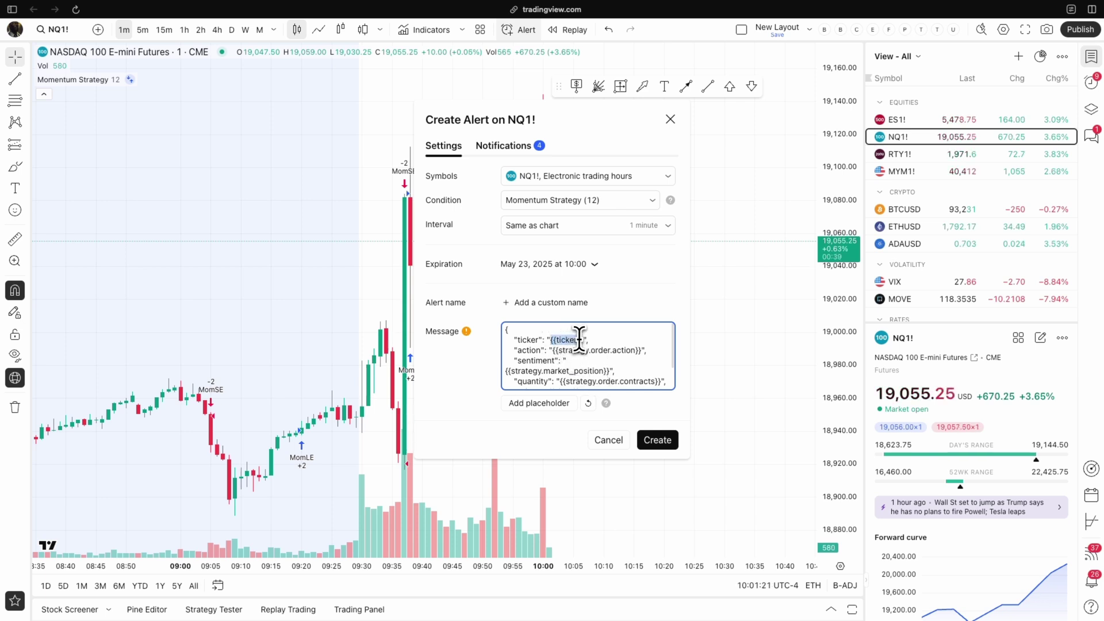
left_click(582, 367)
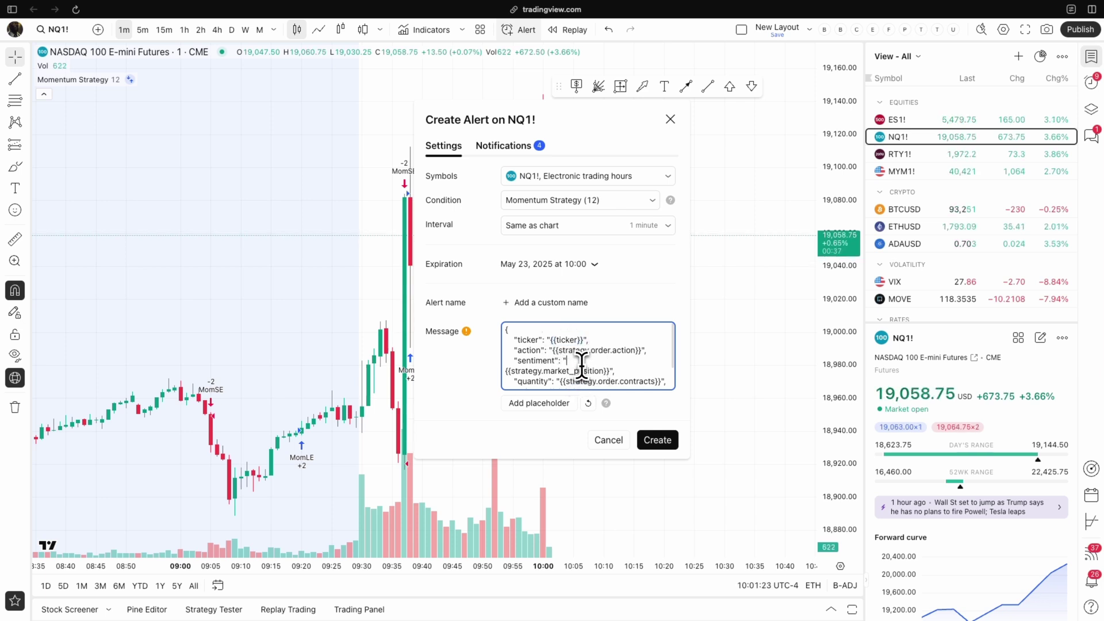
left_click(526, 312)
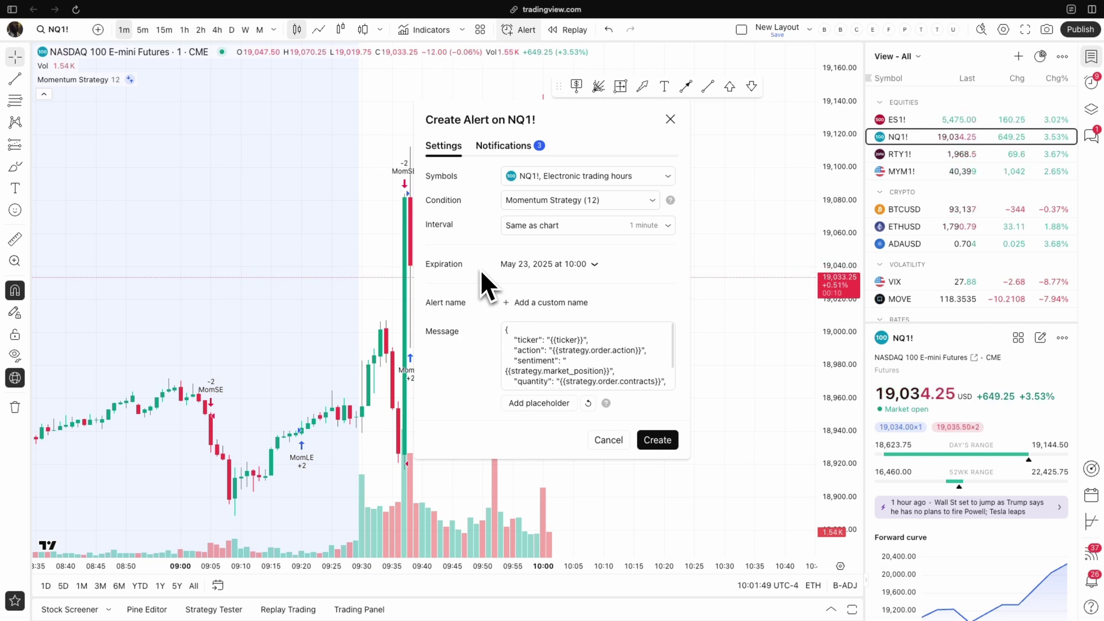
- Enable the alert's Webhook URL notification and paste in the TradersPost webhook address
left_click(503, 149)
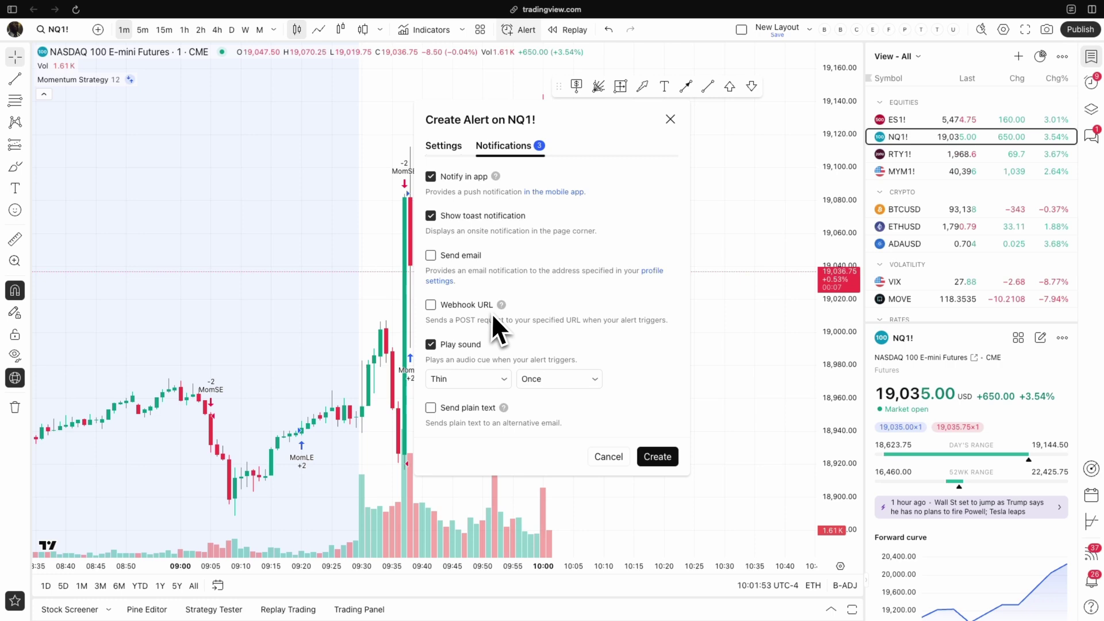
mouse_move(4, 259)
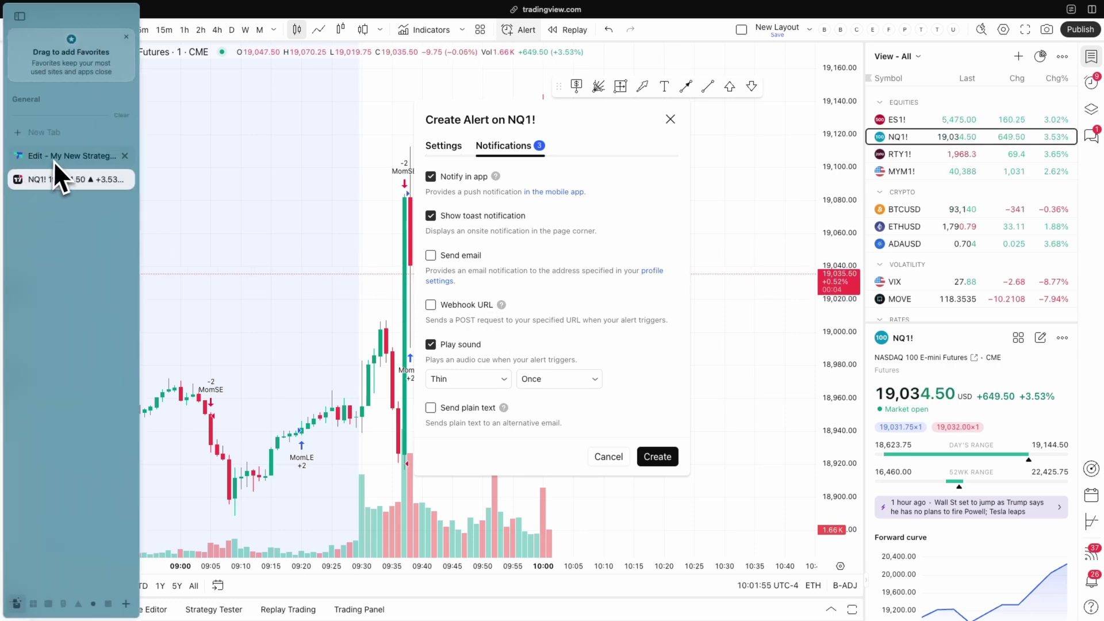
left_click(57, 159)
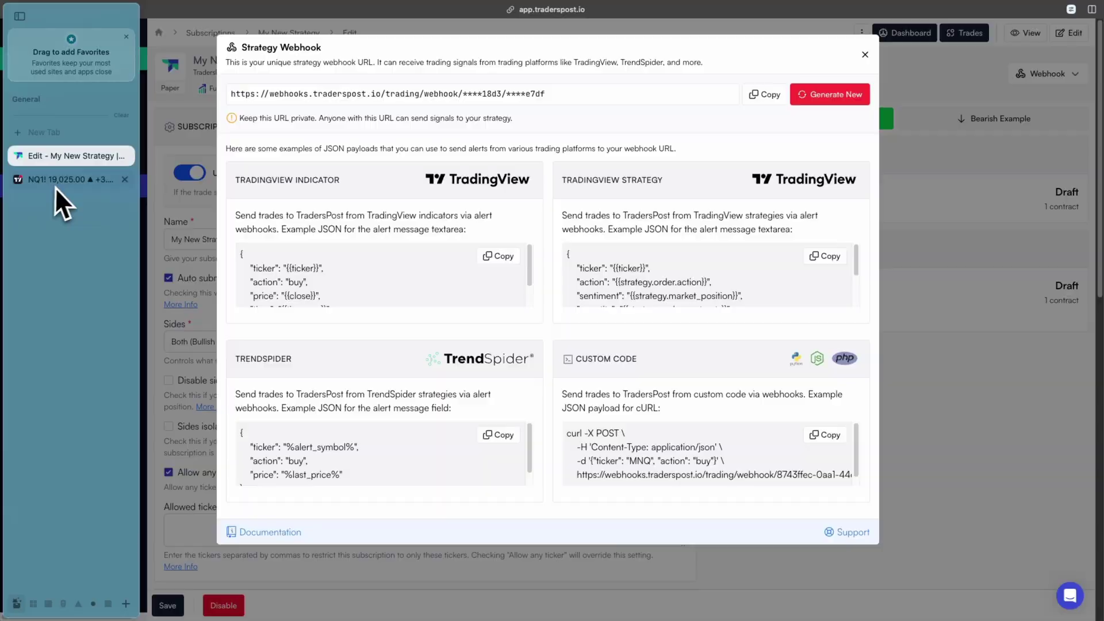
left_click(60, 183)
left_click(430, 304)
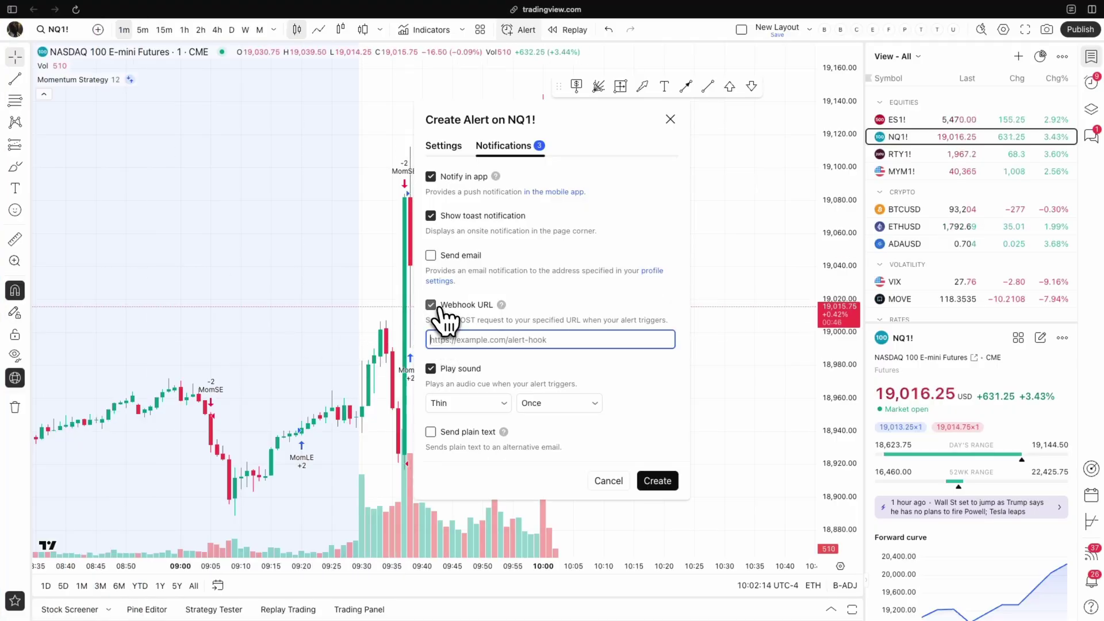
left_click(493, 339)
key("ctrl+v")
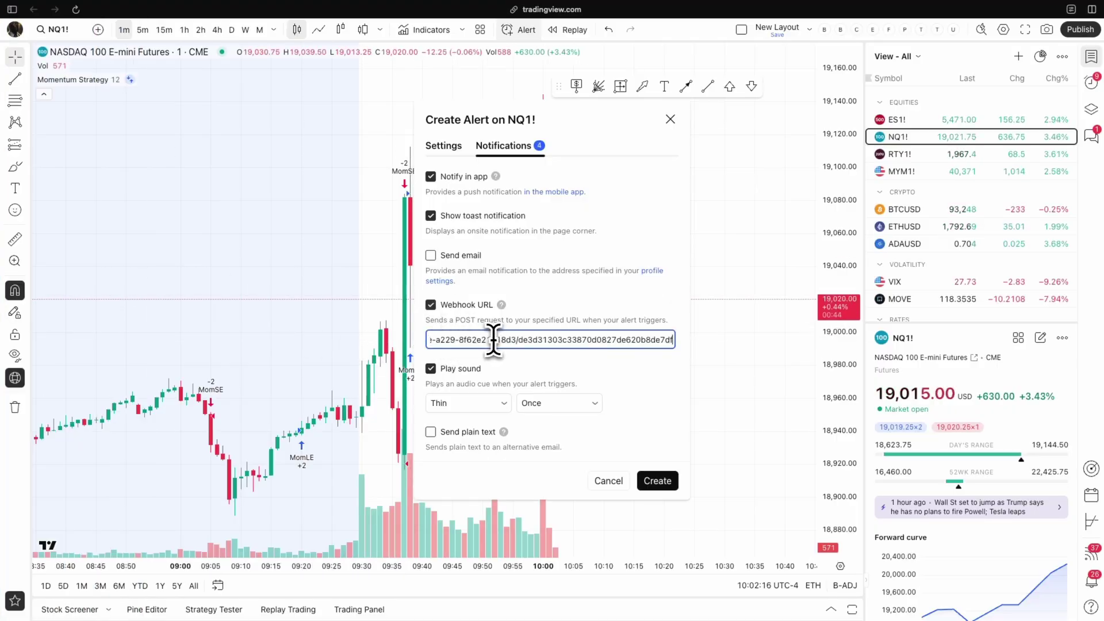
- Create the NQ1! Momentum Strategy webhook alert
left_click(657, 481)
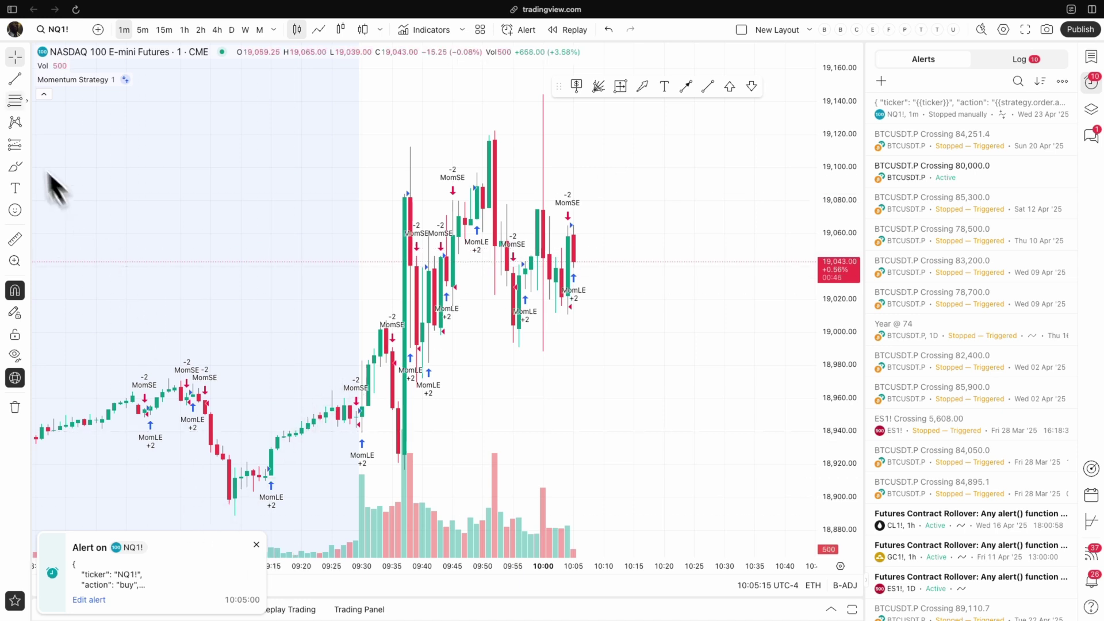
- Open the Buy NQM2025 signal from My New Strategy's webhook signals
left_click(58, 159)
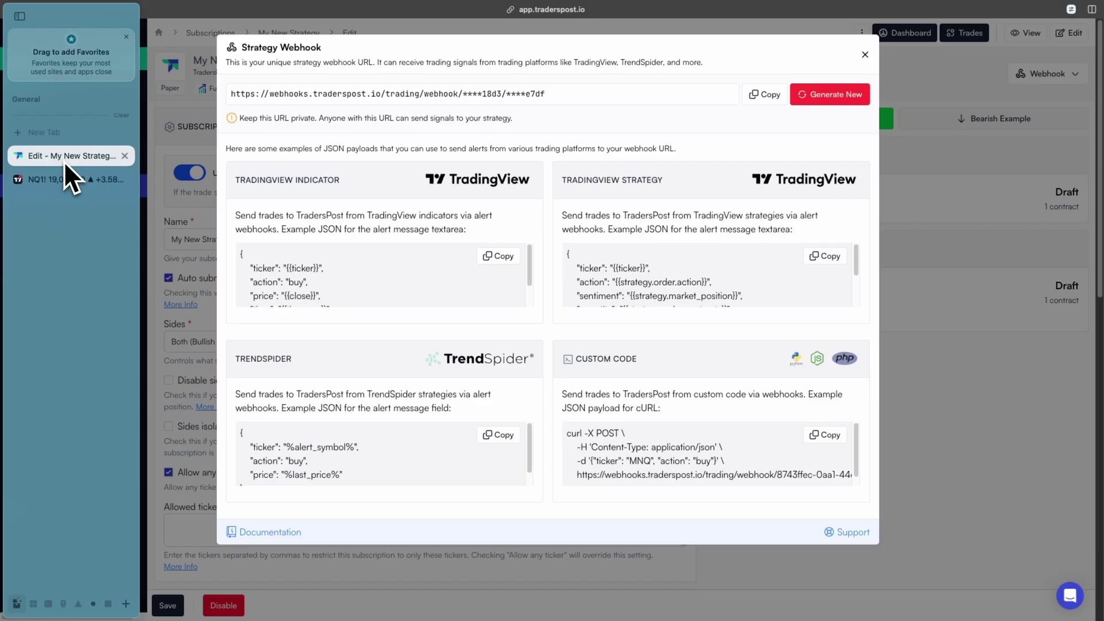
left_click(862, 57)
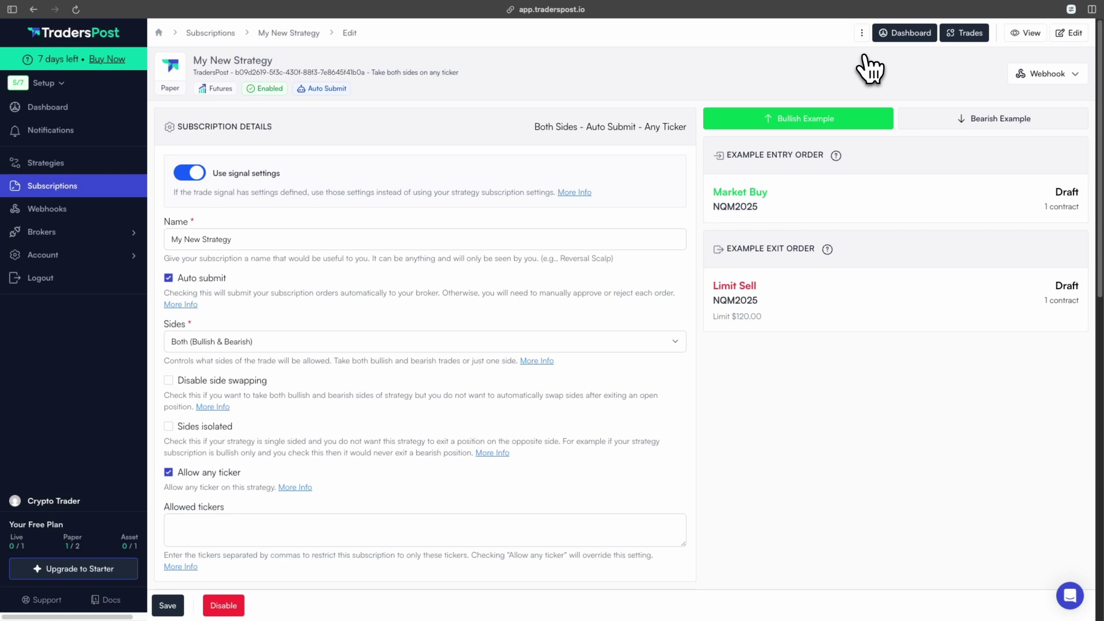
left_click(46, 209)
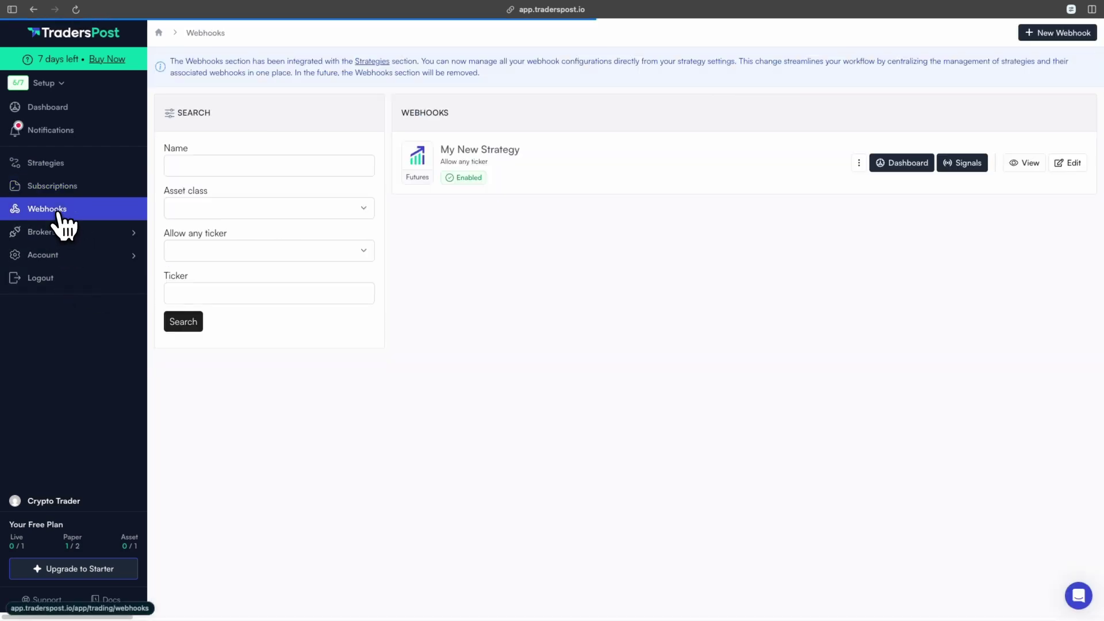
left_click(966, 164)
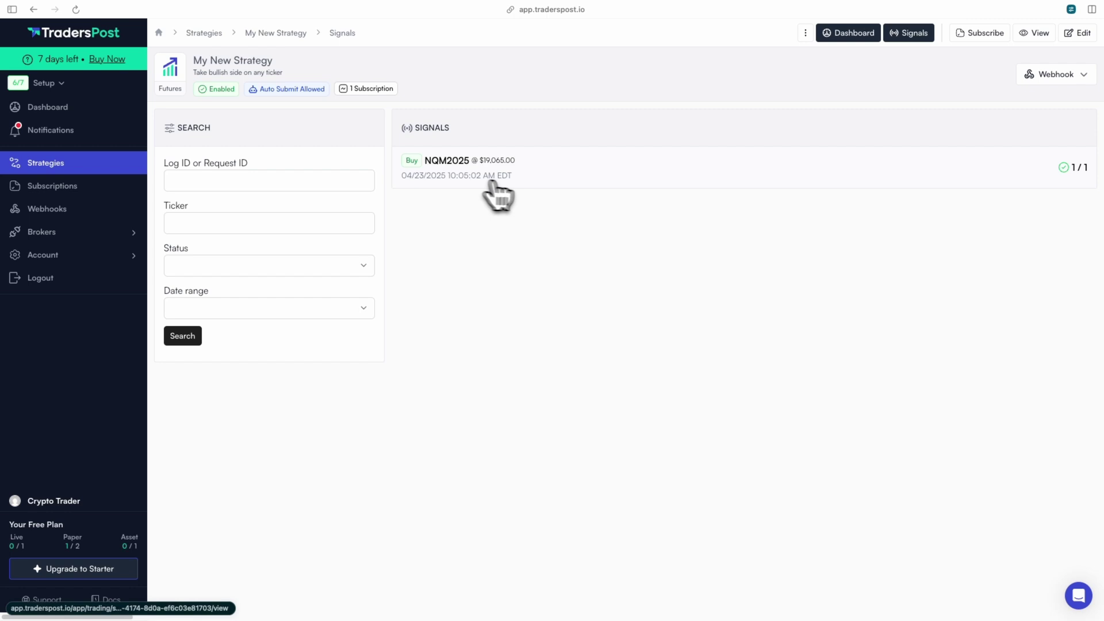
left_click(555, 178)
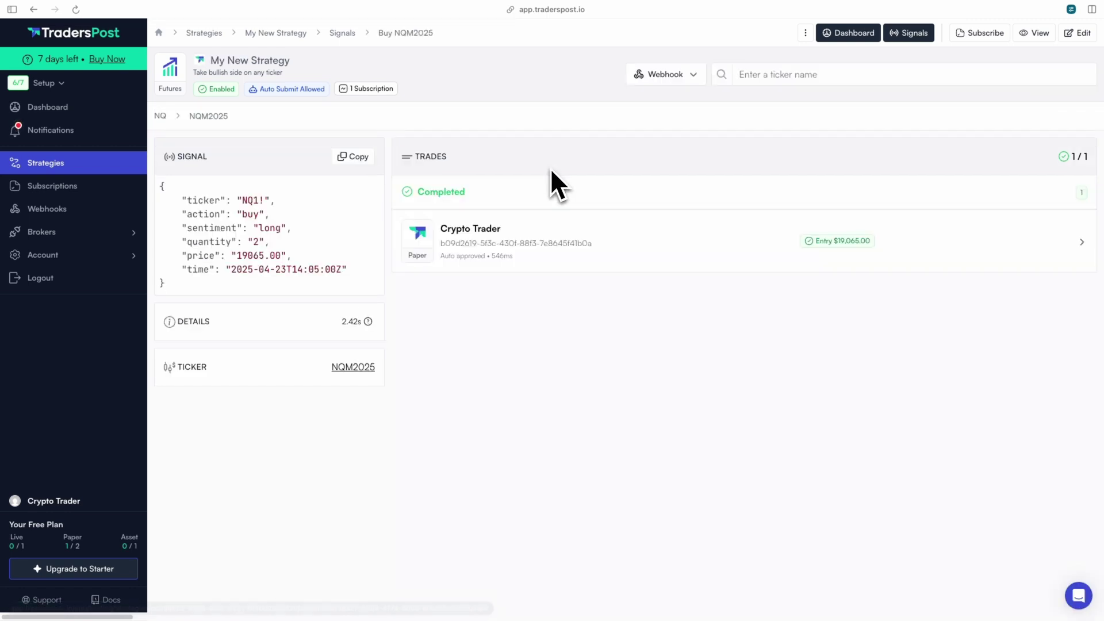